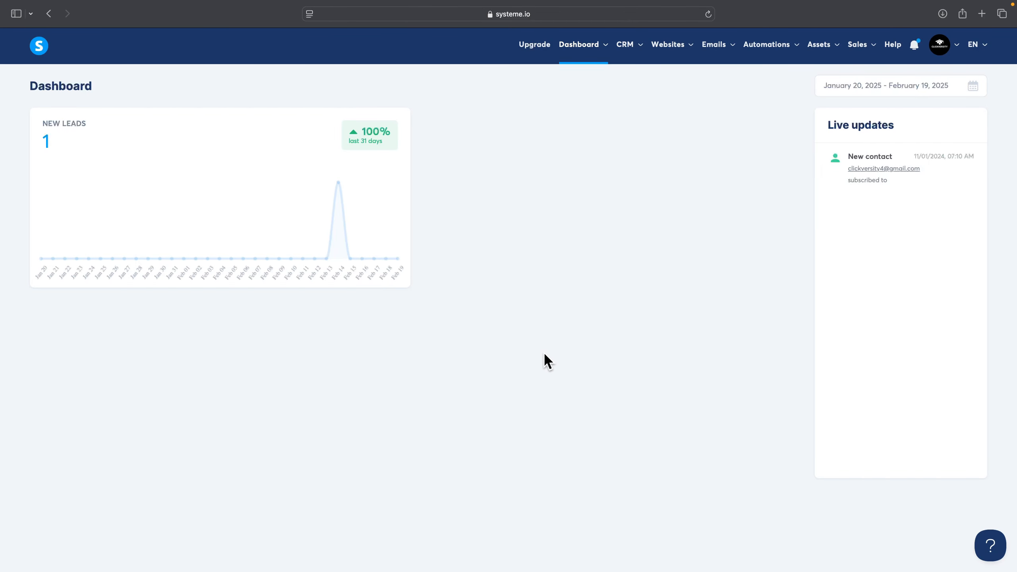
Start a new automation rule and examine the list of available trigger events
{"action": "mouse_move", "coordinate": [766, 57]}
{"action": "left_click", "coordinate": [760, 75]}
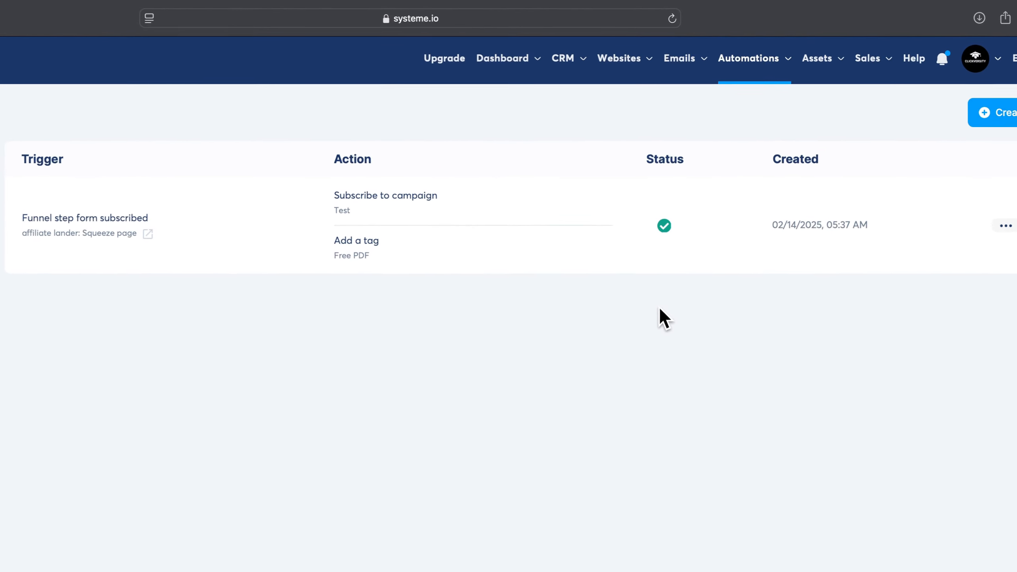
{"action": "left_click", "coordinate": [1000, 114]}
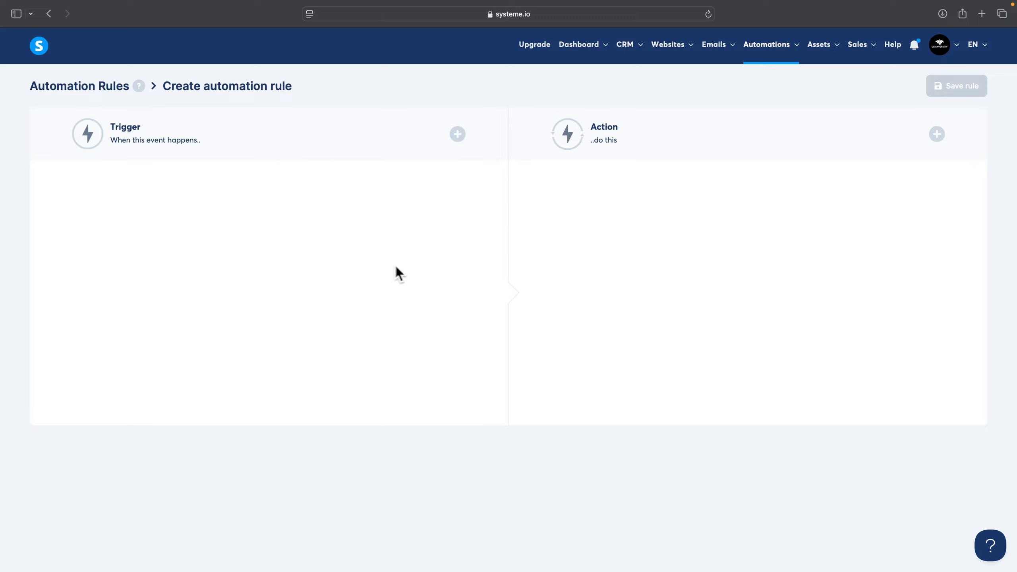
{"action": "left_click", "coordinate": [457, 134]}
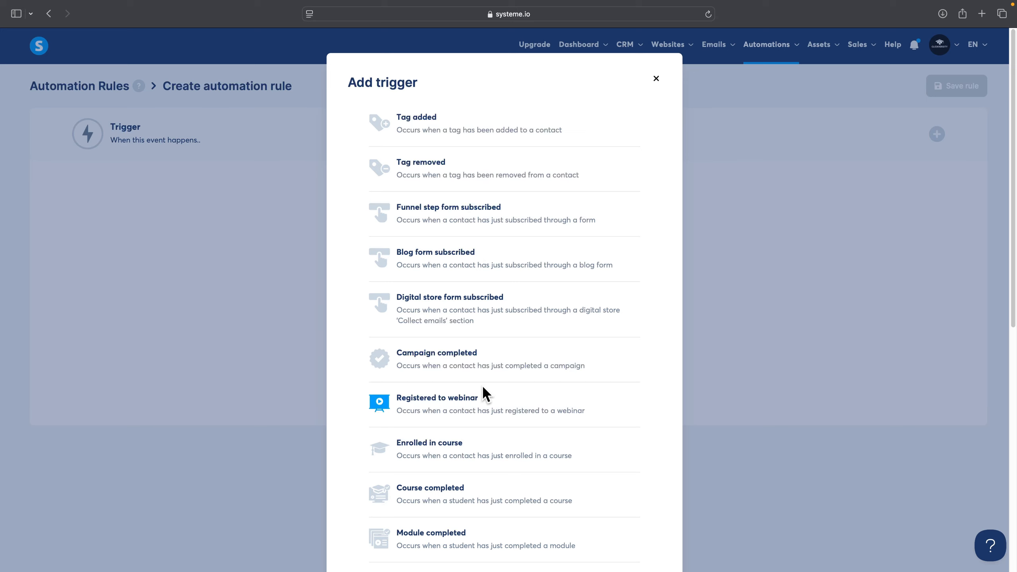
{"action": "scroll", "coordinate": [478, 393], "scroll_direction": "down", "scroll_amount": 1}
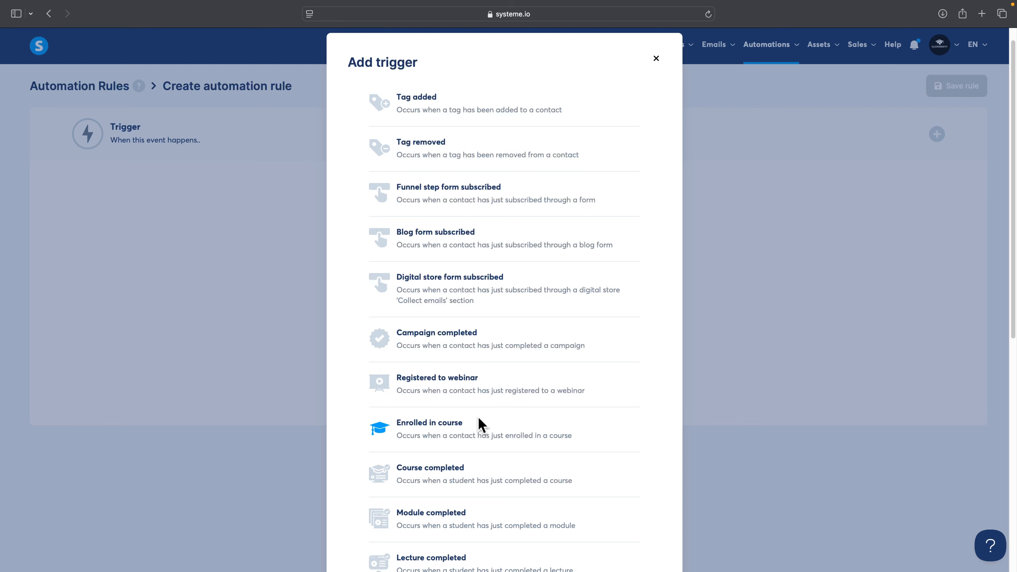
{"action": "scroll", "coordinate": [478, 416], "scroll_direction": "down", "scroll_amount": 6}
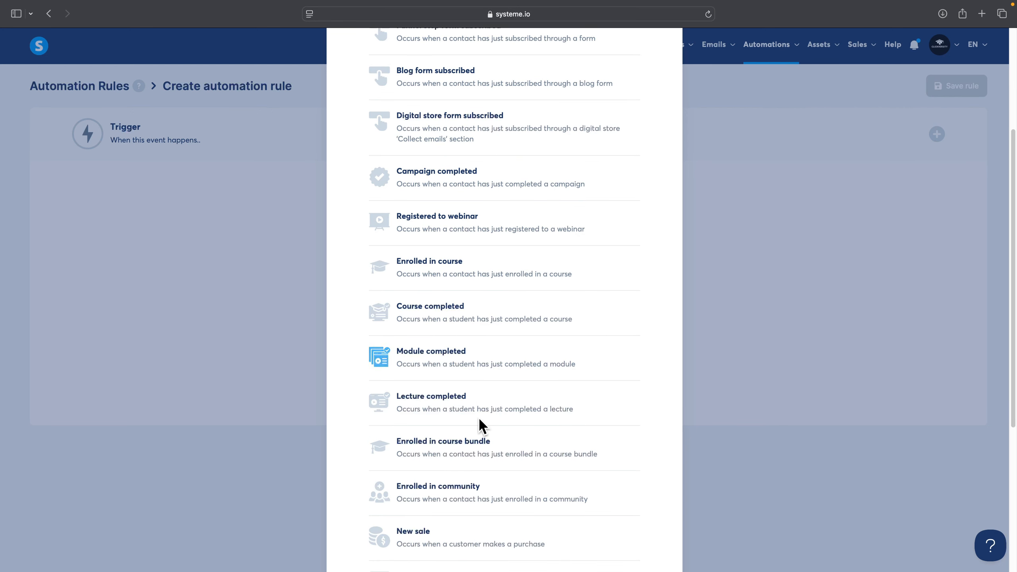
{"action": "scroll", "coordinate": [478, 417], "scroll_direction": "down", "scroll_amount": 1}
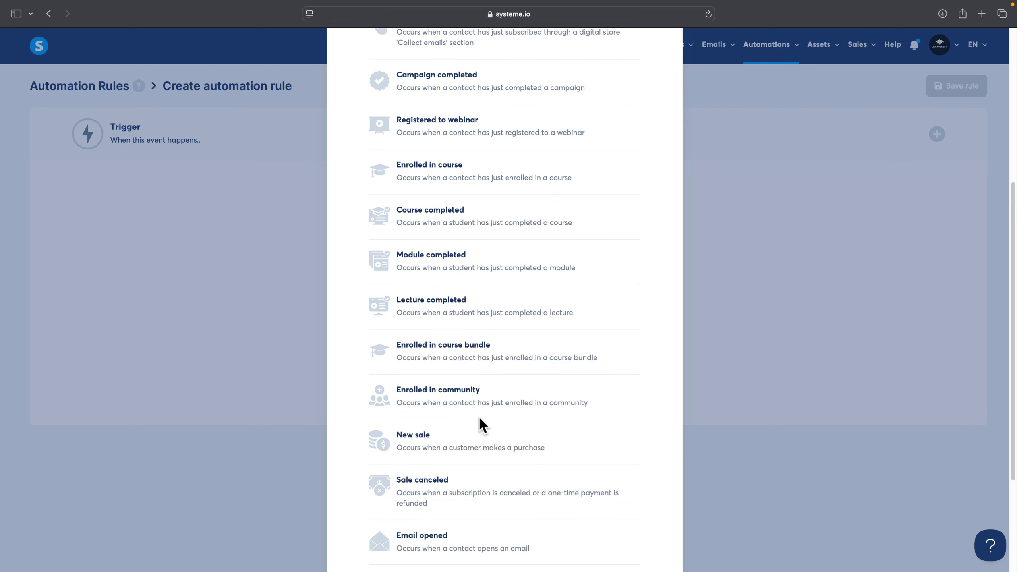
{"action": "scroll", "coordinate": [478, 416], "scroll_direction": "down", "scroll_amount": 5}
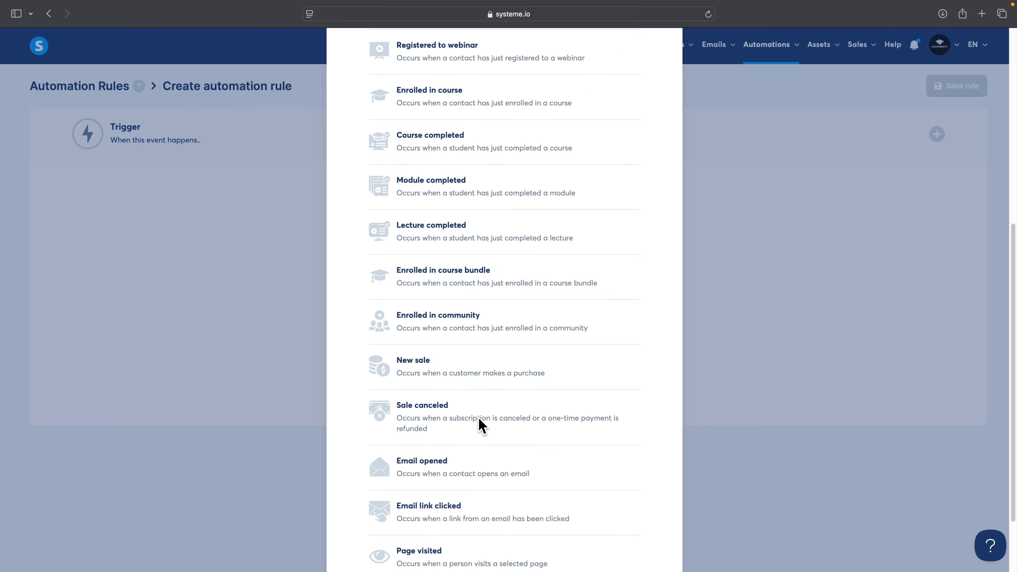
{"action": "scroll", "coordinate": [487, 419], "scroll_direction": "up", "scroll_amount": 10}
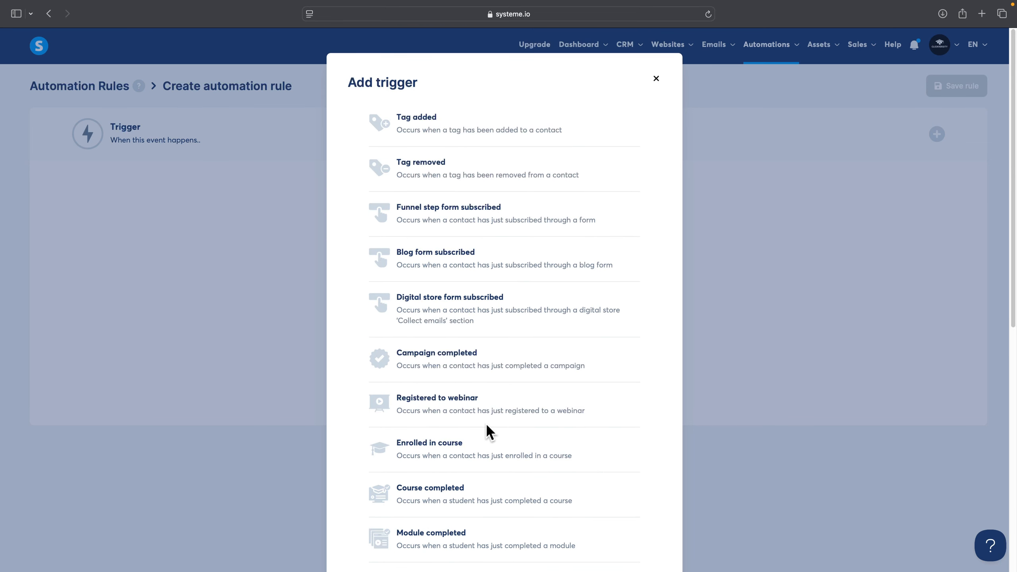
Add a Funnel step form subscribed trigger to the rule and set its funnel to affiliate lander
{"action": "left_click", "coordinate": [440, 226]}
{"action": "left_click", "coordinate": [452, 227]}
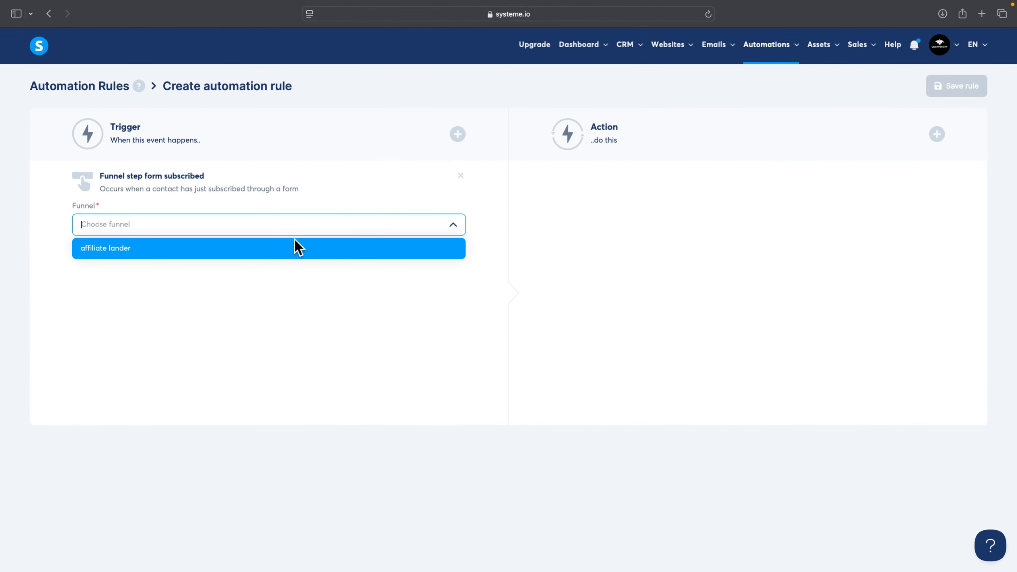
{"action": "left_click", "coordinate": [295, 242]}
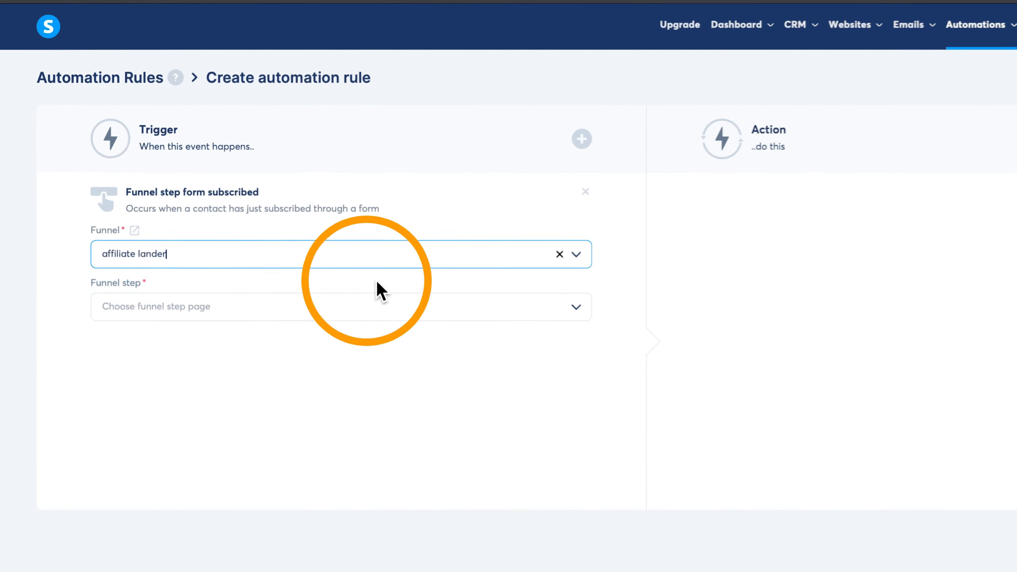
{"action": "left_click", "coordinate": [394, 265]}
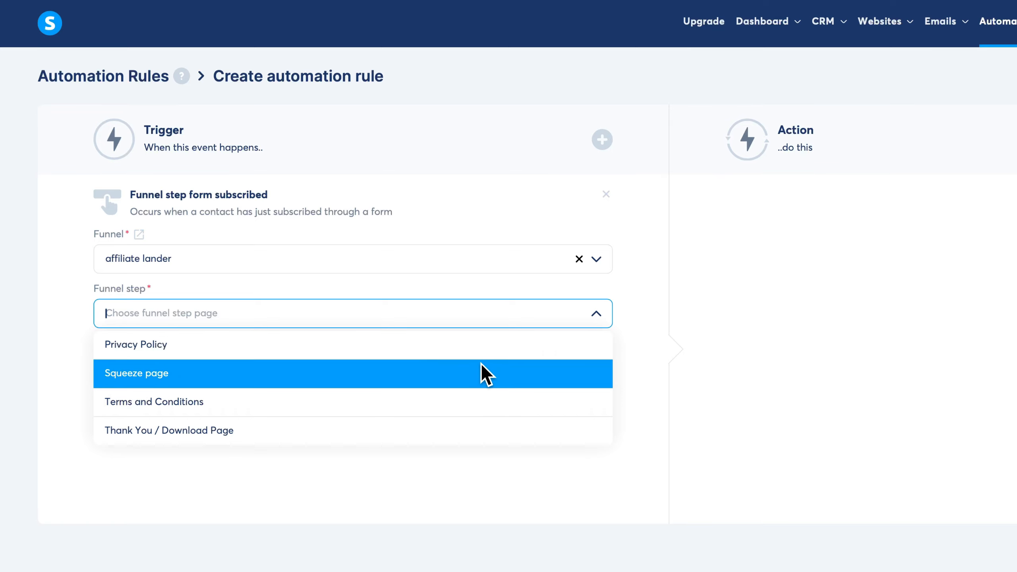
{"action": "left_click", "coordinate": [436, 293]}
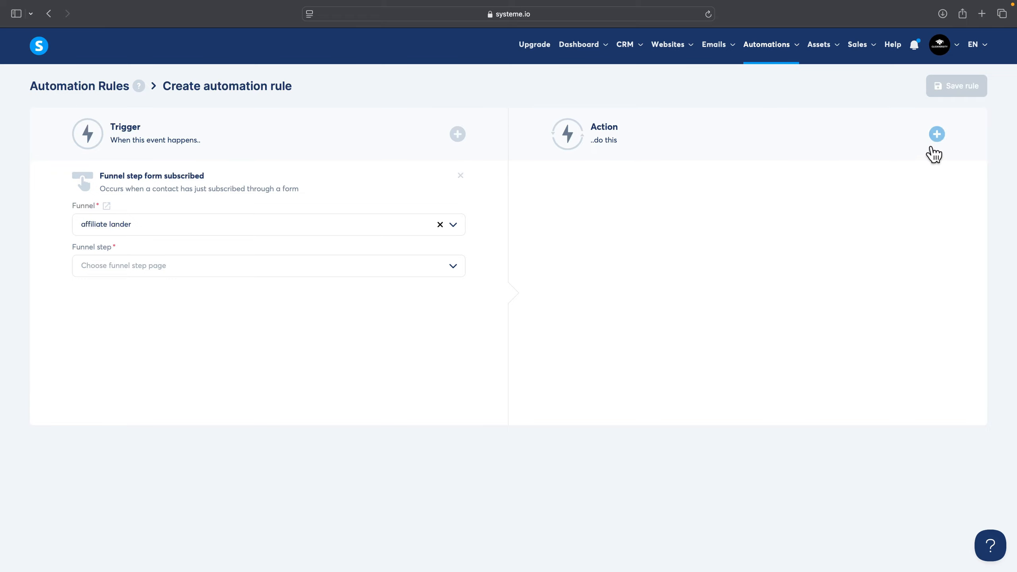
Examine the actions that can be added to the automation rule, without adding one
{"action": "left_click", "coordinate": [946, 162]}
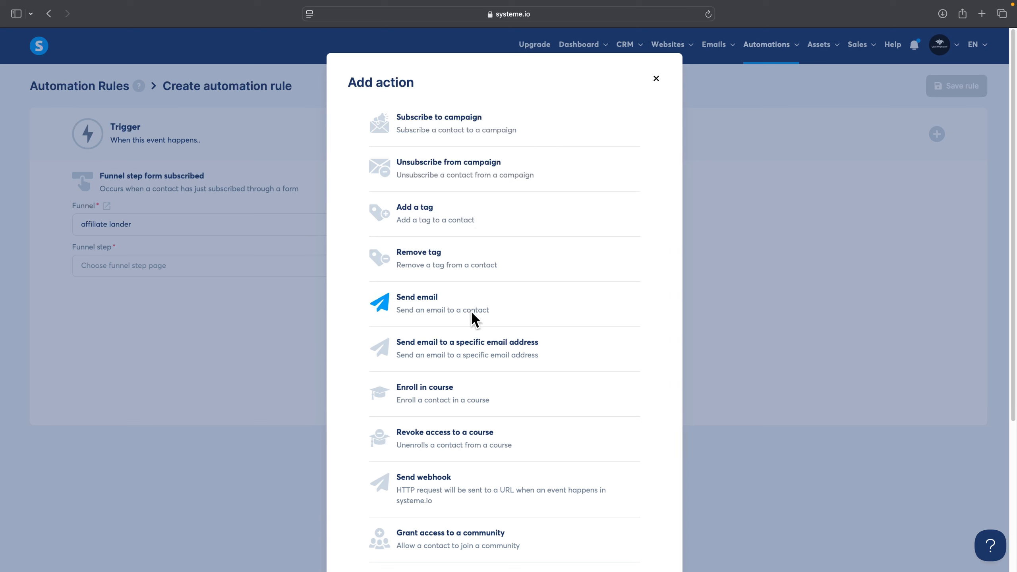
{"action": "scroll", "coordinate": [476, 320], "scroll_direction": "down", "scroll_amount": 1}
{"action": "scroll", "coordinate": [479, 329], "scroll_direction": "down", "scroll_amount": 4}
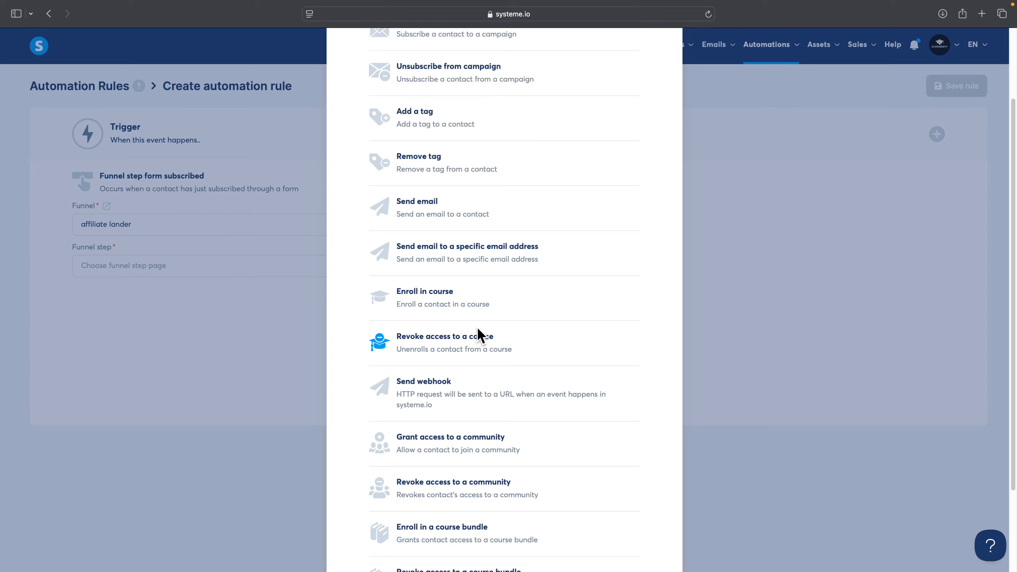
{"action": "left_click", "coordinate": [711, 321]}
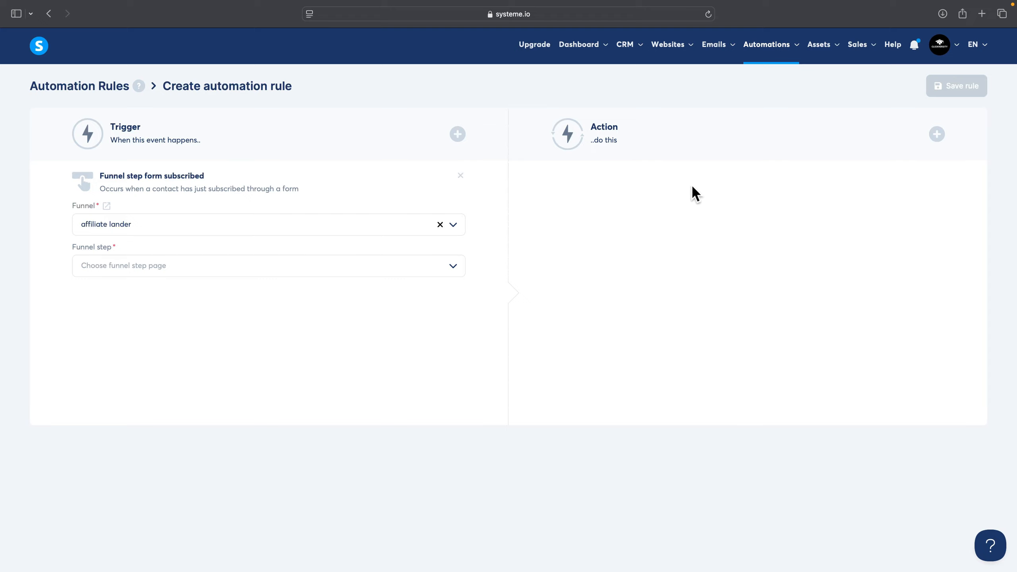
Open the affiliate lander sales funnel and show the automation rules of its Squeeze page
{"action": "mouse_move", "coordinate": [684, 50]}
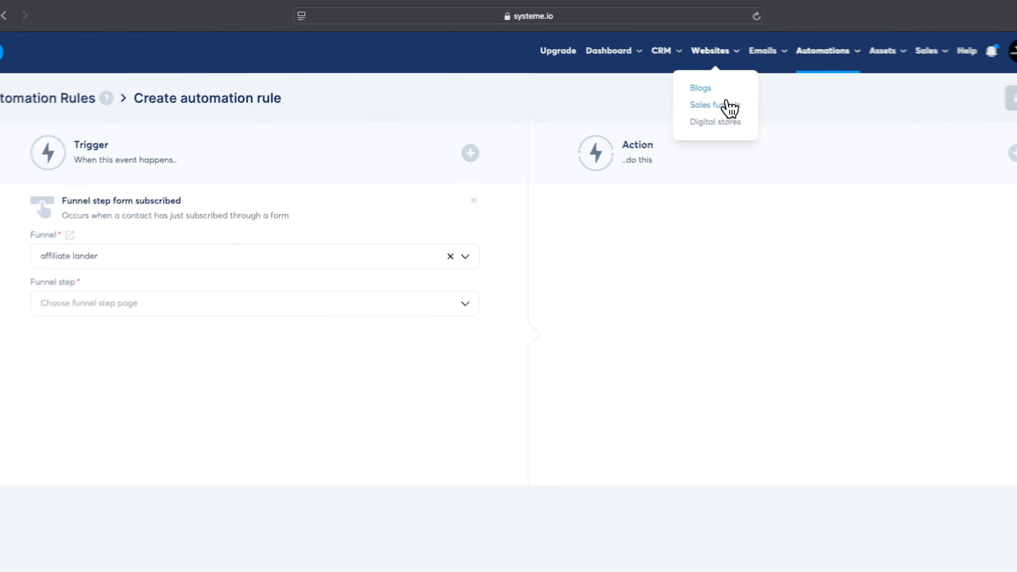
{"action": "left_click", "coordinate": [681, 91]}
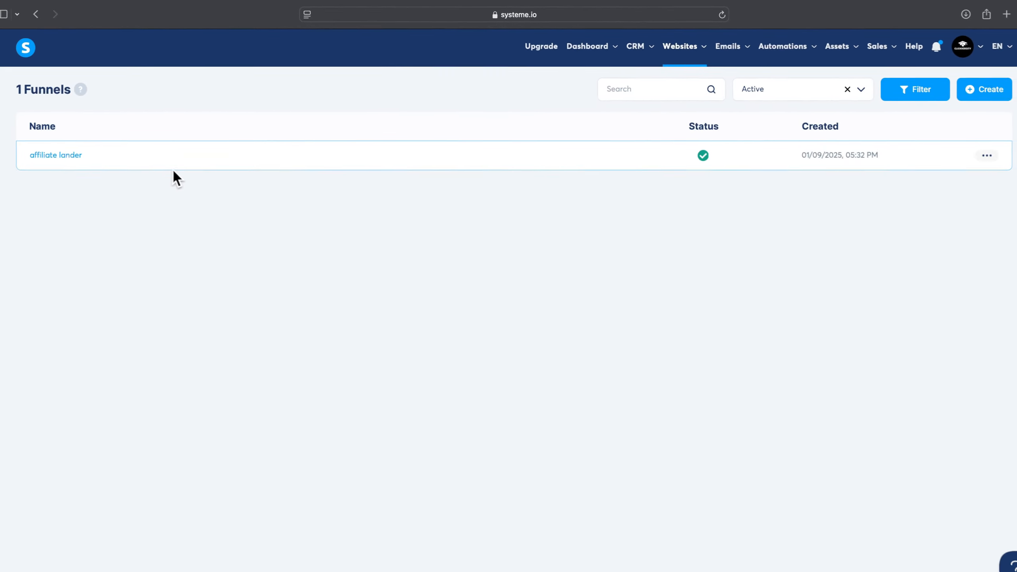
{"action": "left_click", "coordinate": [72, 152]}
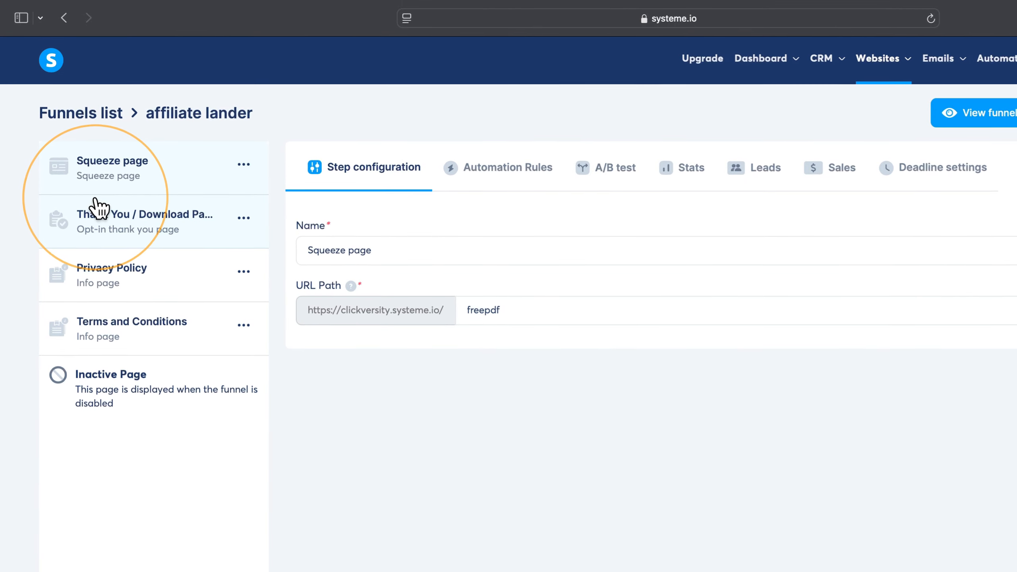
{"action": "left_click", "coordinate": [493, 189]}
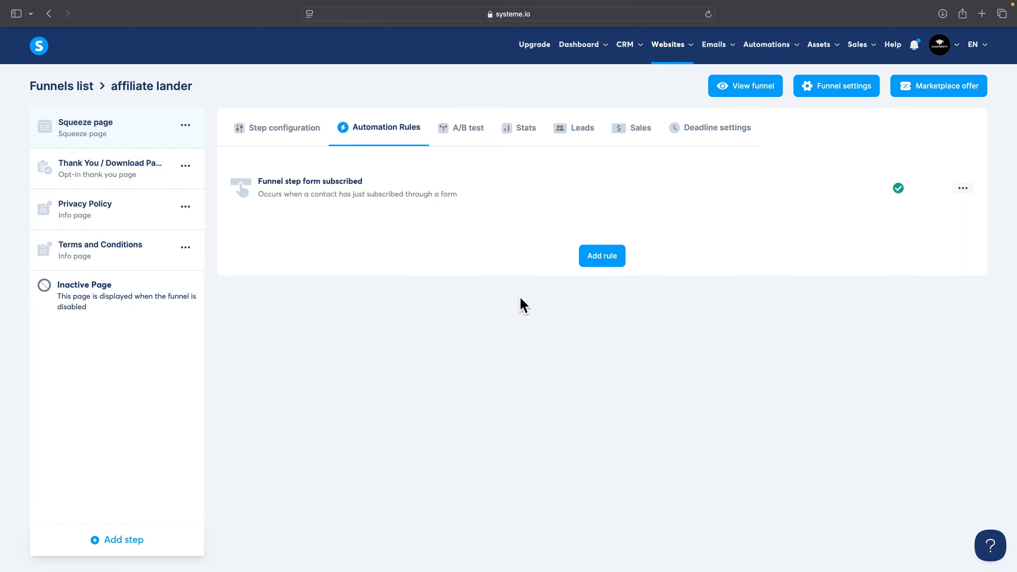
Check which triggers a new automation rule on the Squeeze page offers, and close it without saving
{"action": "left_click", "coordinate": [598, 259]}
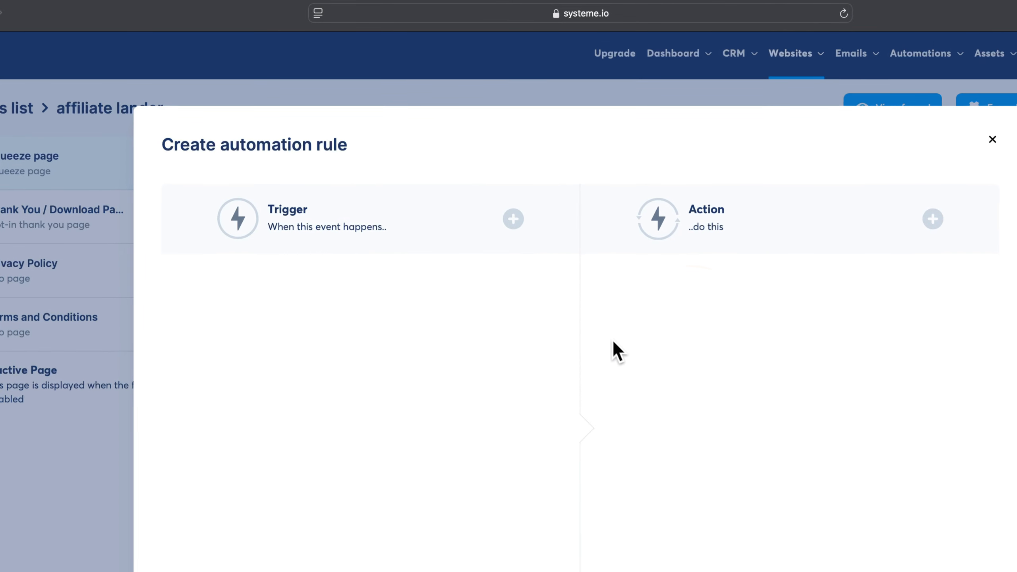
{"action": "left_click", "coordinate": [514, 220]}
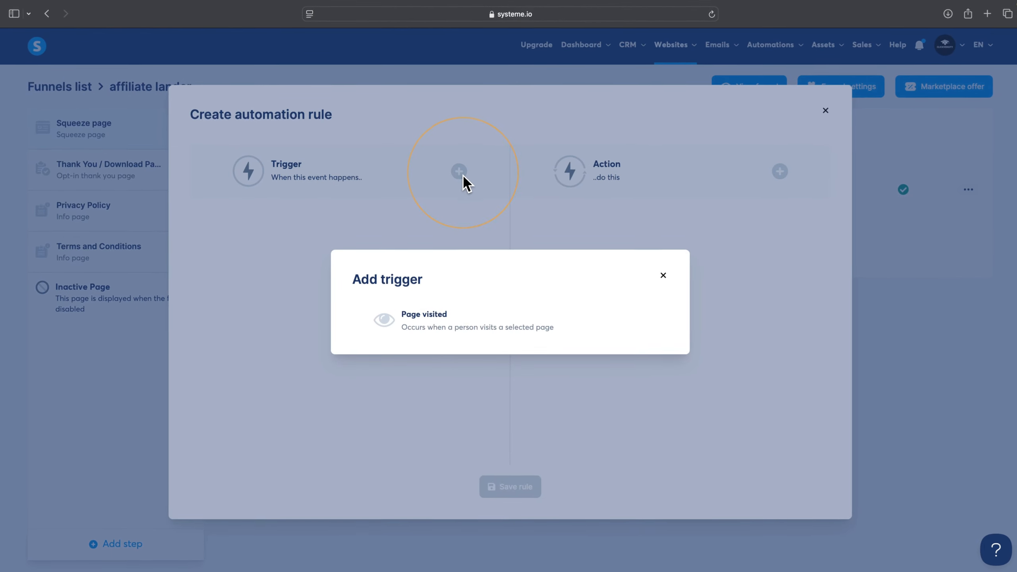
{"action": "left_click", "coordinate": [527, 379]}
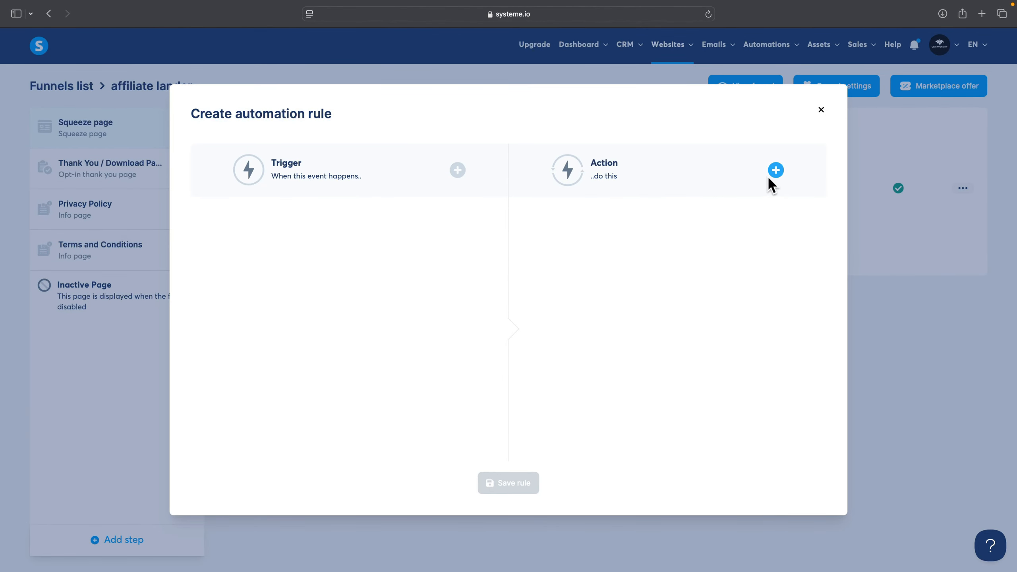
{"action": "left_click", "coordinate": [458, 171]}
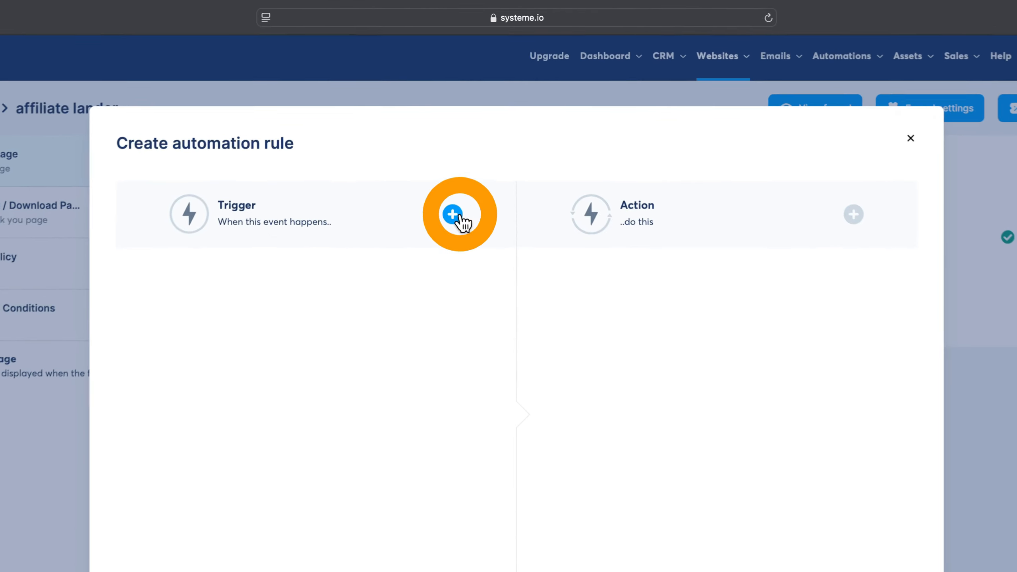
{"action": "left_click", "coordinate": [708, 345]}
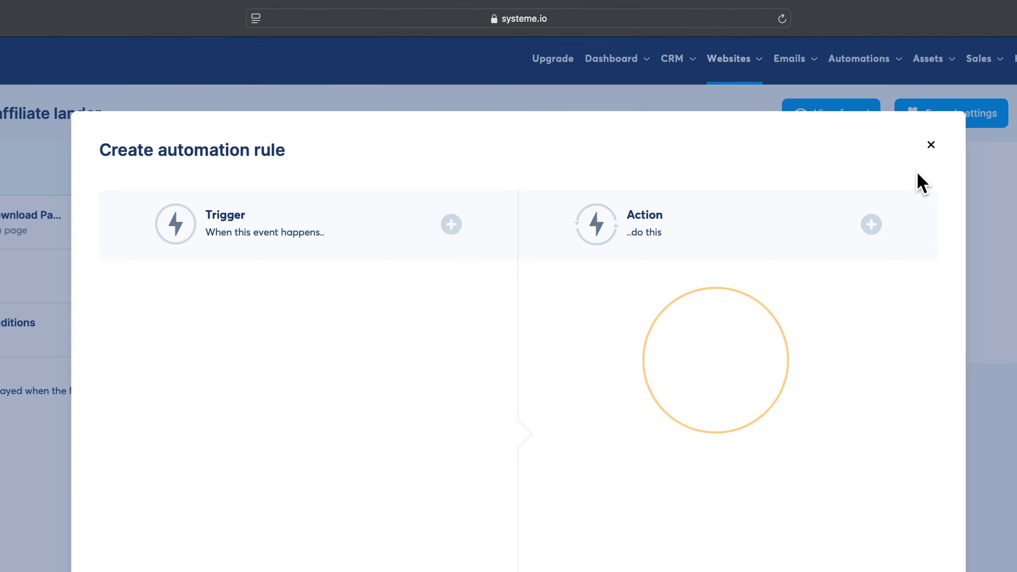
{"action": "left_click", "coordinate": [929, 145]}
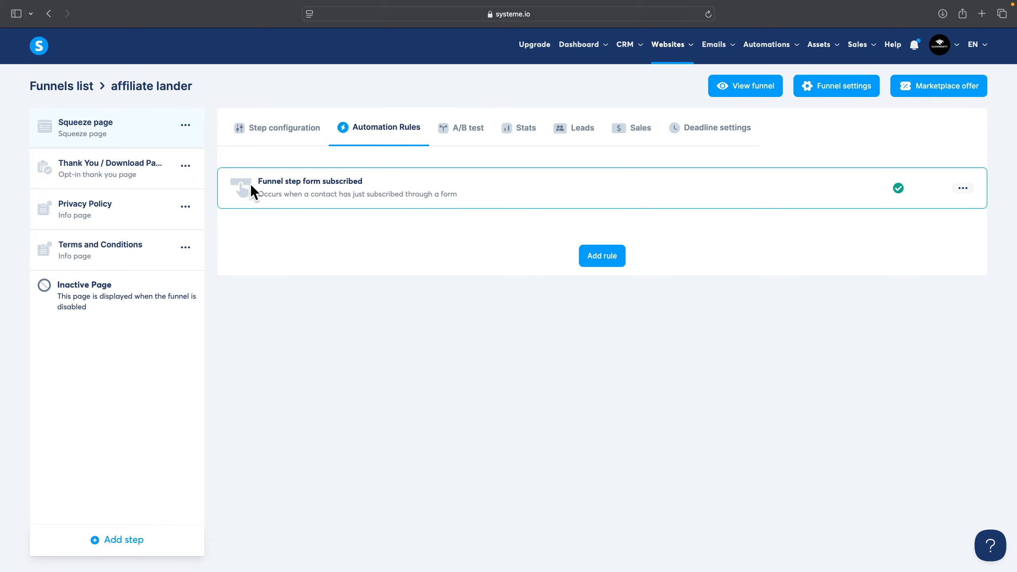
Open the Squeeze page in the page editor and select its Get My Free Recipe button
{"action": "left_click", "coordinate": [129, 133]}
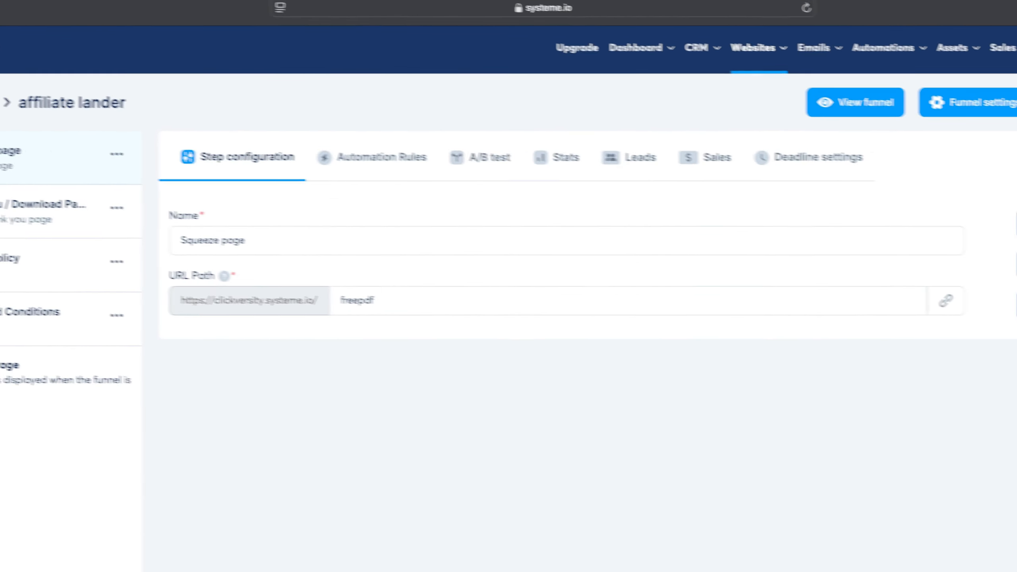
{"action": "left_click", "coordinate": [977, 268]}
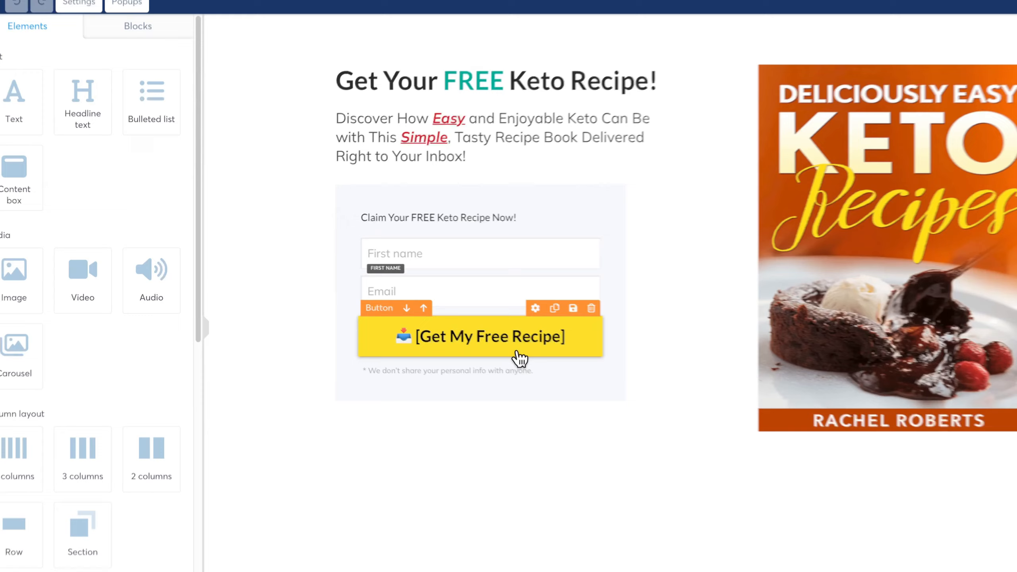
{"action": "left_click", "coordinate": [460, 335]}
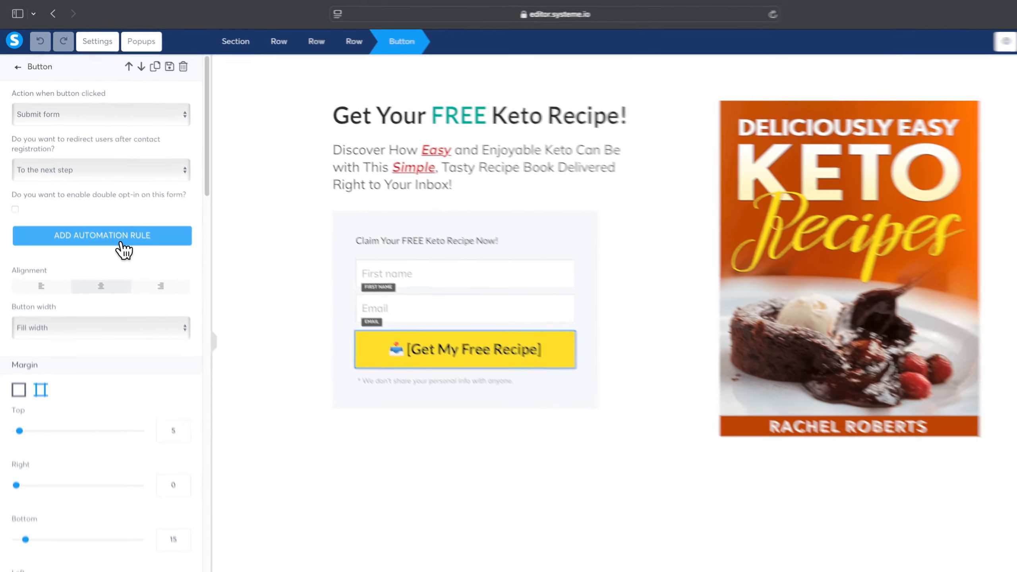
Add and save an automation rule on the button that subscribes contacts to the Test campaign
{"action": "left_click", "coordinate": [112, 225]}
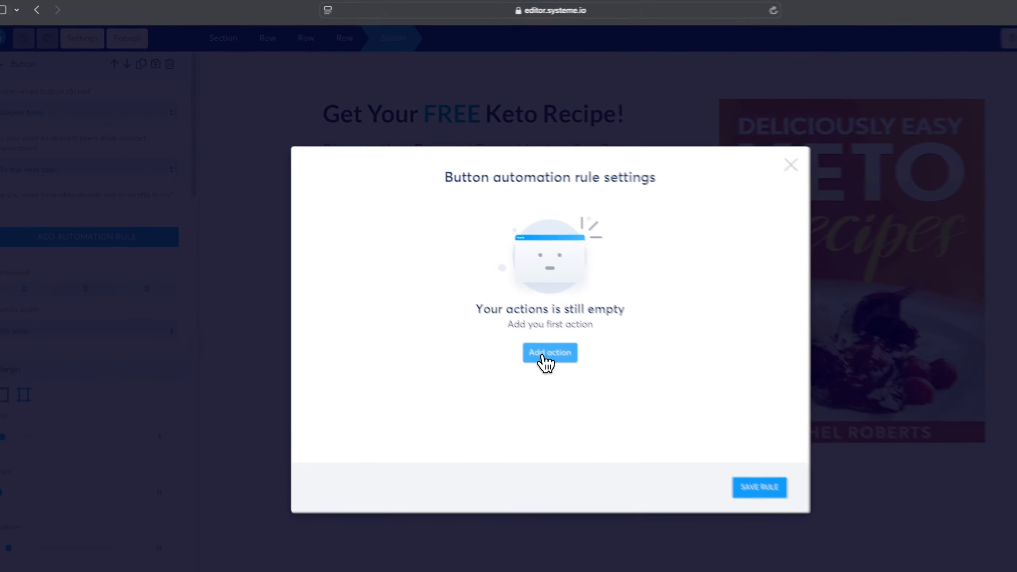
{"action": "left_click", "coordinate": [545, 362]}
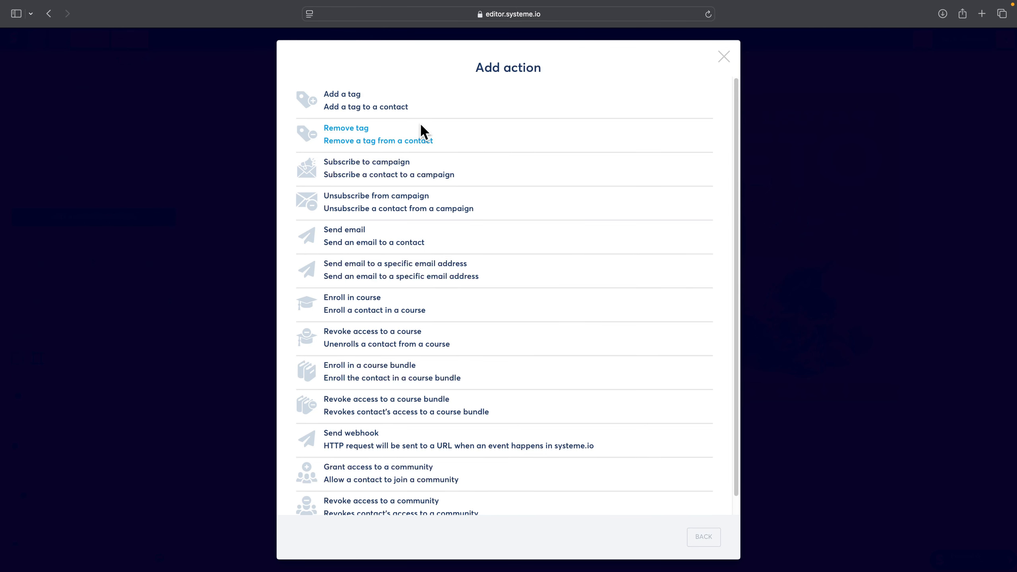
{"action": "left_click", "coordinate": [424, 169]}
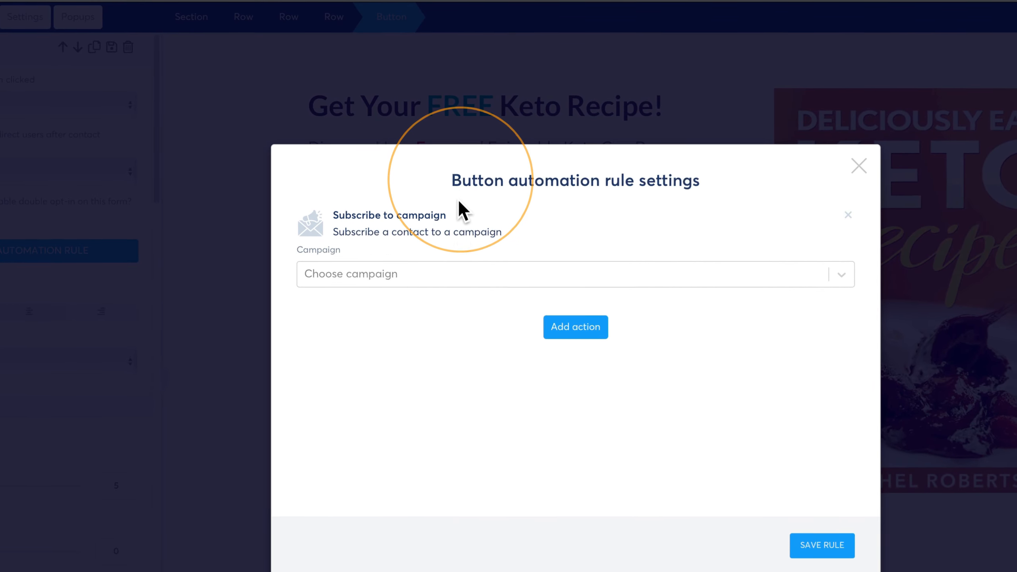
{"action": "left_click", "coordinate": [458, 268]}
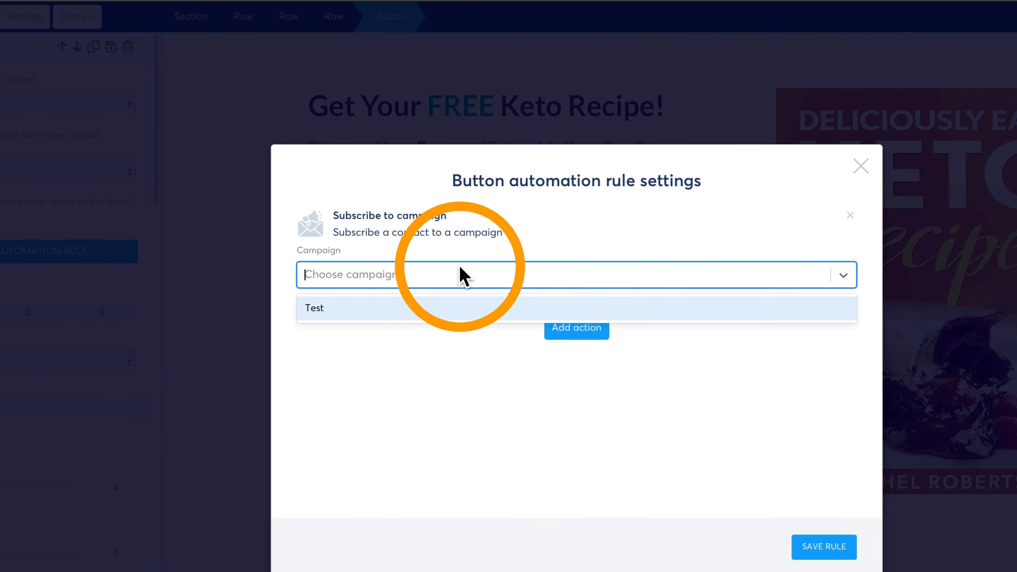
{"action": "left_click", "coordinate": [459, 310]}
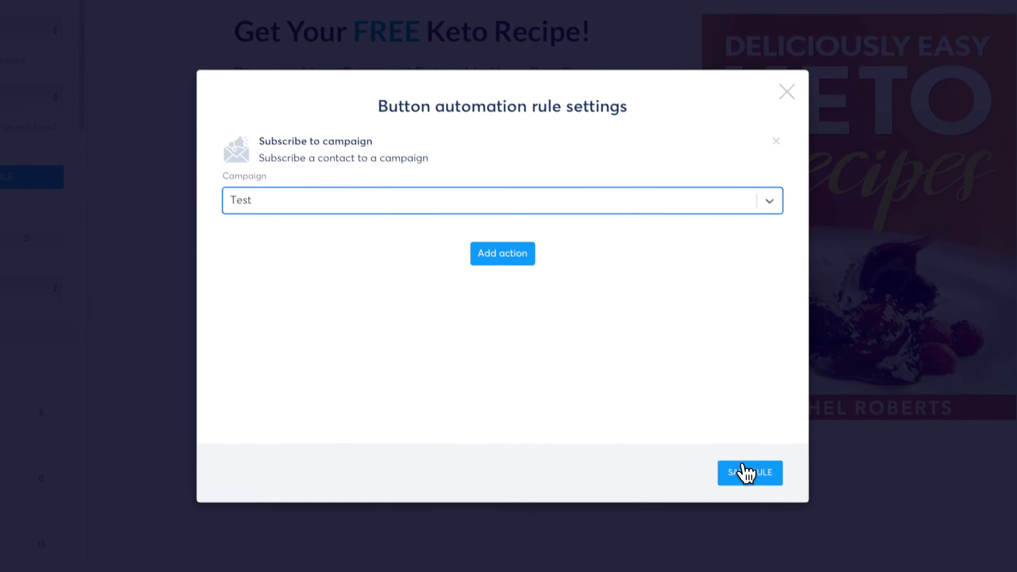
{"action": "left_click", "coordinate": [824, 546]}
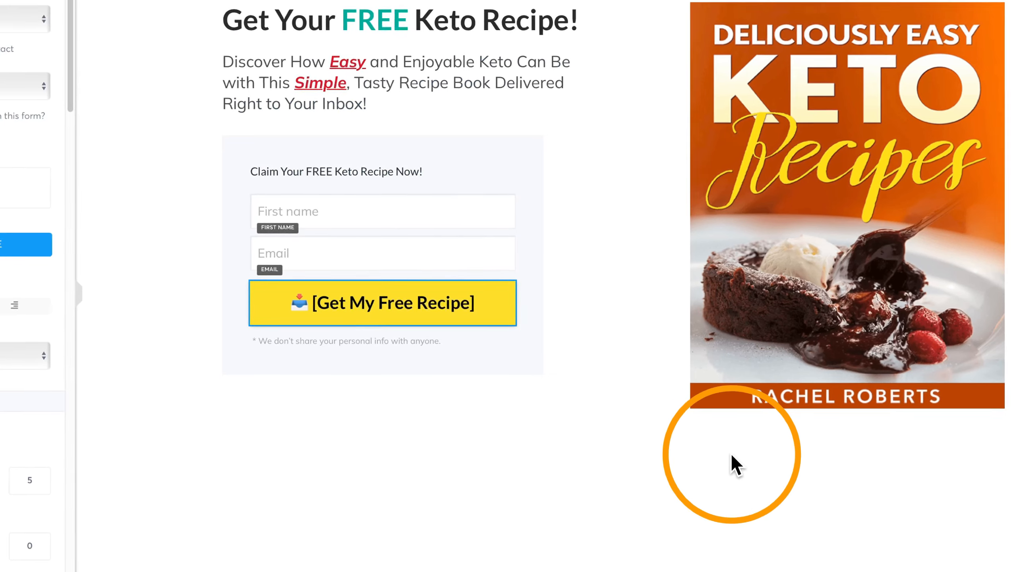